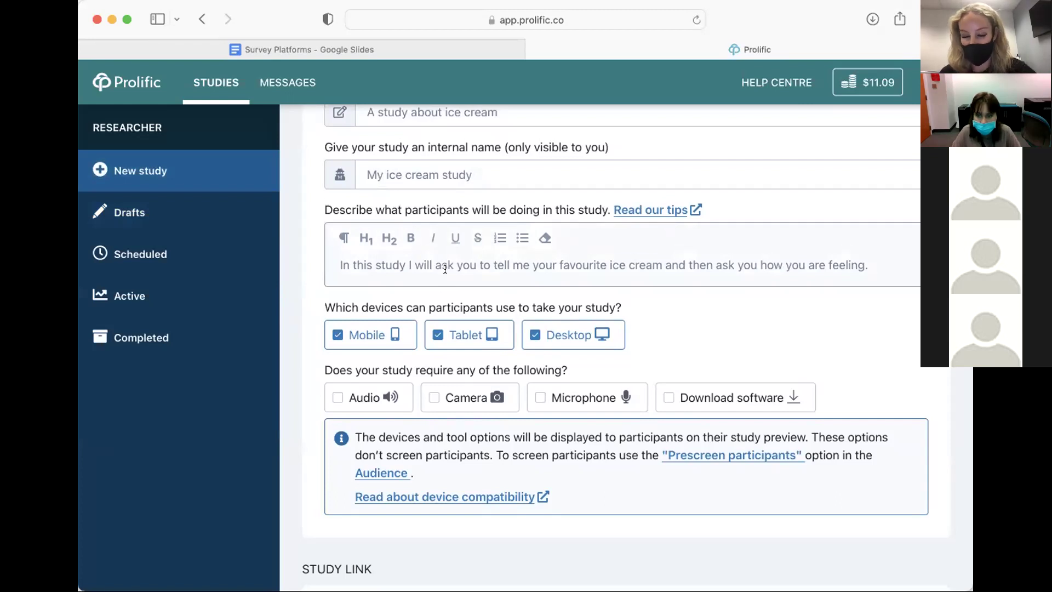
- Choose to record Prolific IDs by adding a question in the study
scroll(445, 268, "down", 2)
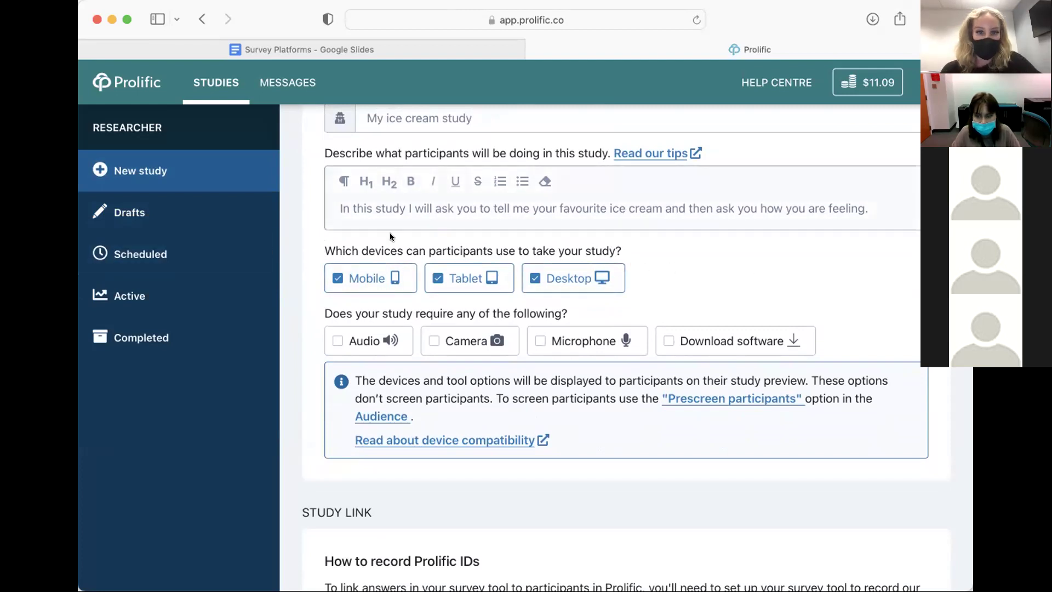
scroll(634, 262, "down", 1)
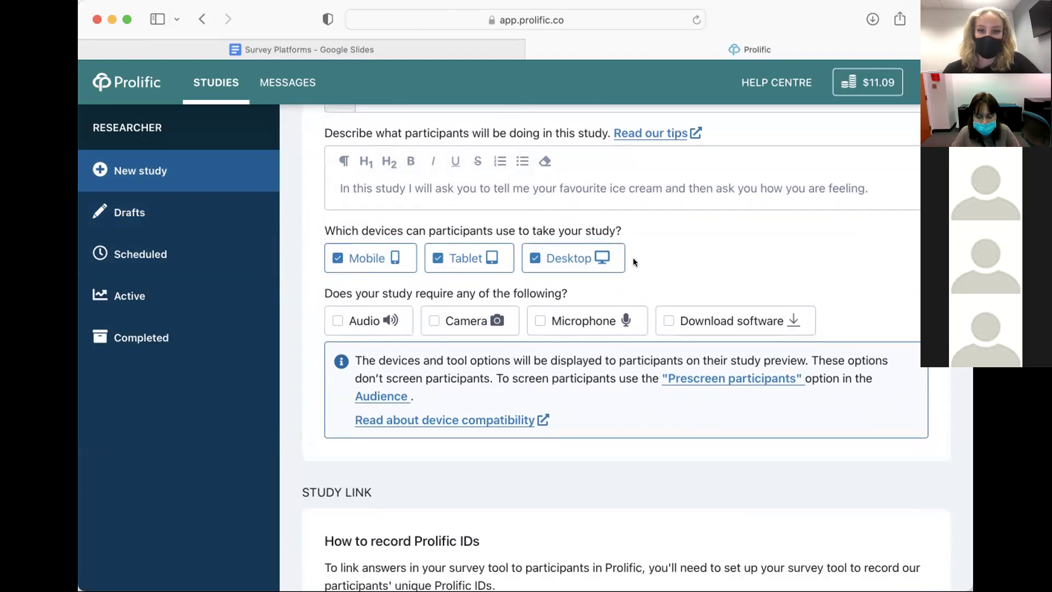
scroll(635, 262, "down", 1)
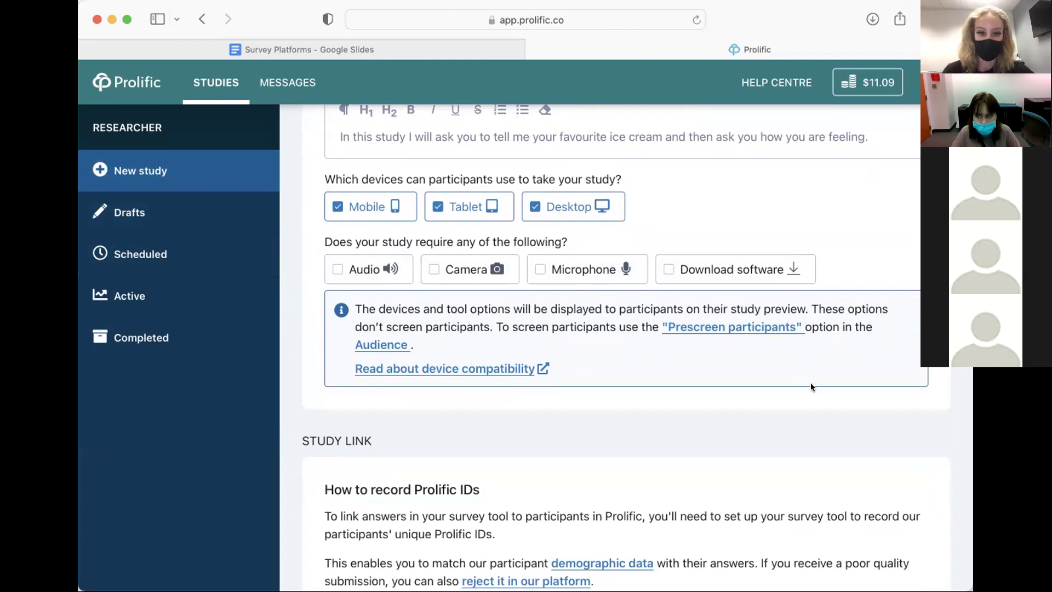
scroll(811, 384, "down", 10)
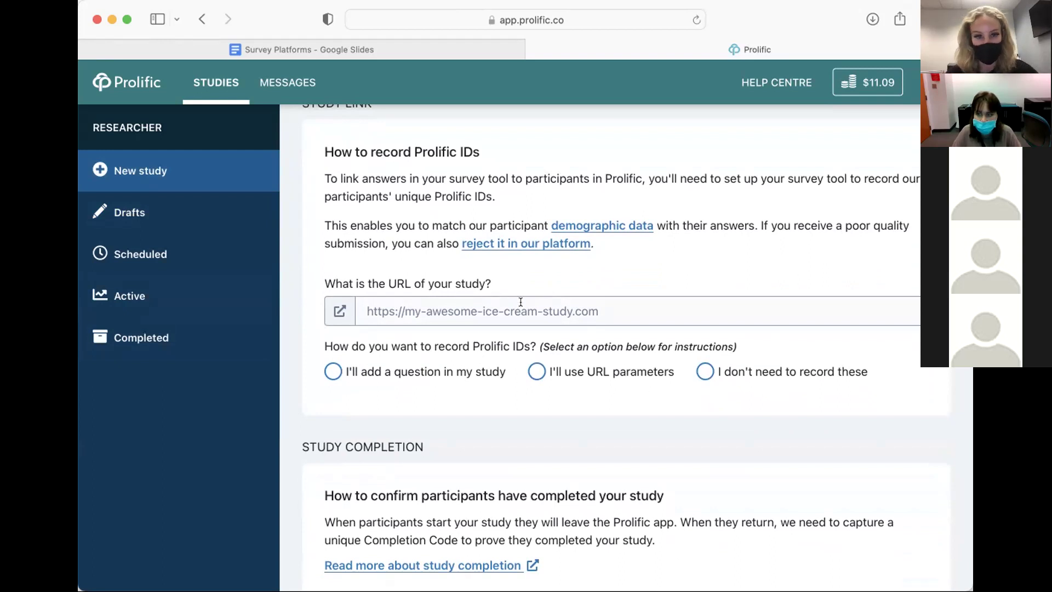
scroll(549, 305, "down", 5)
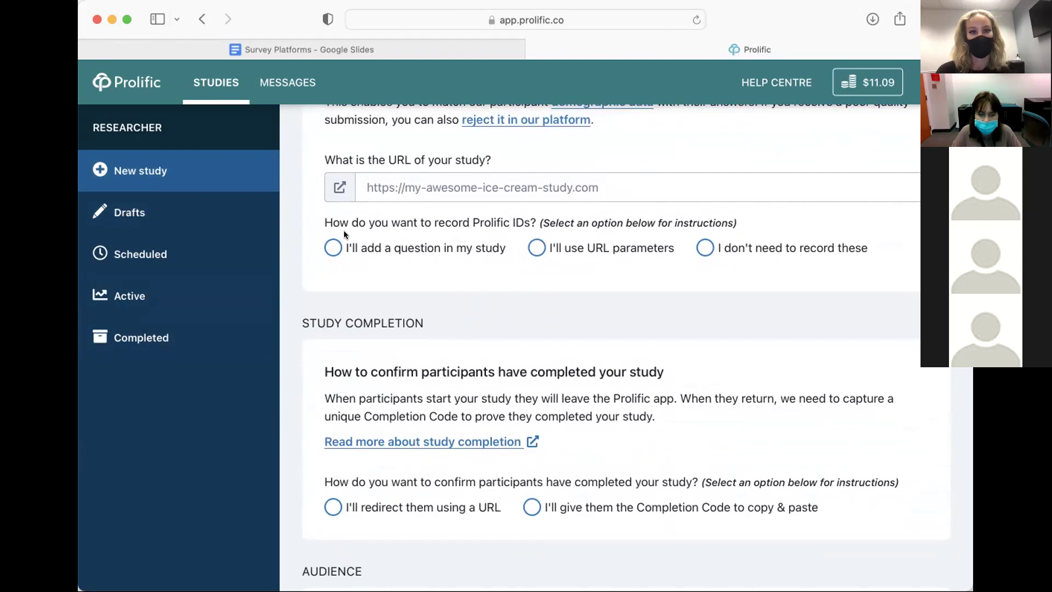
left_click(353, 250)
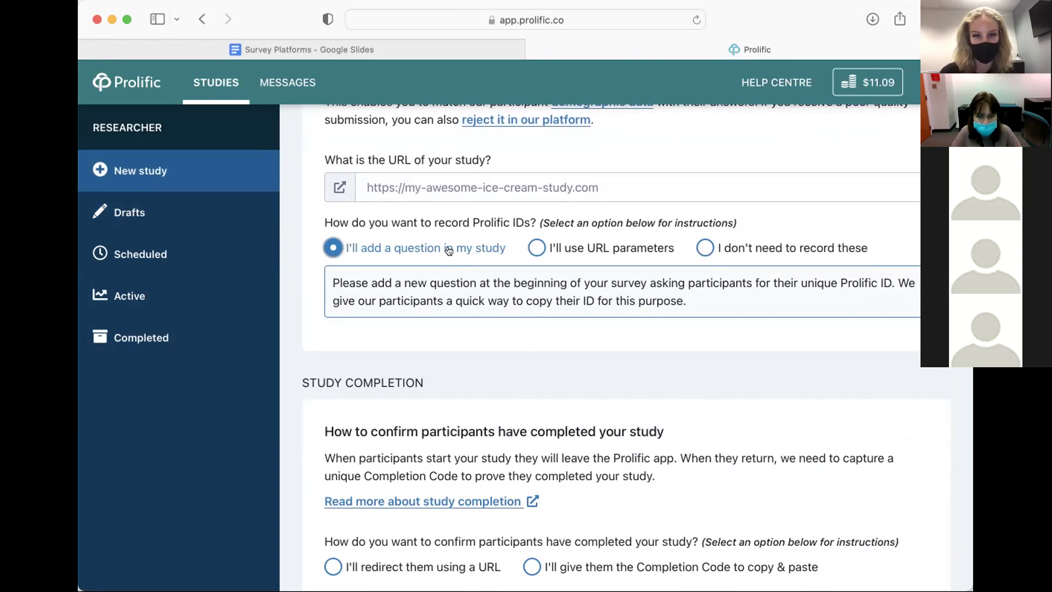
- Choose to confirm study completion by giving participants the Completion Code to copy and paste
scroll(449, 250, "down", 5)
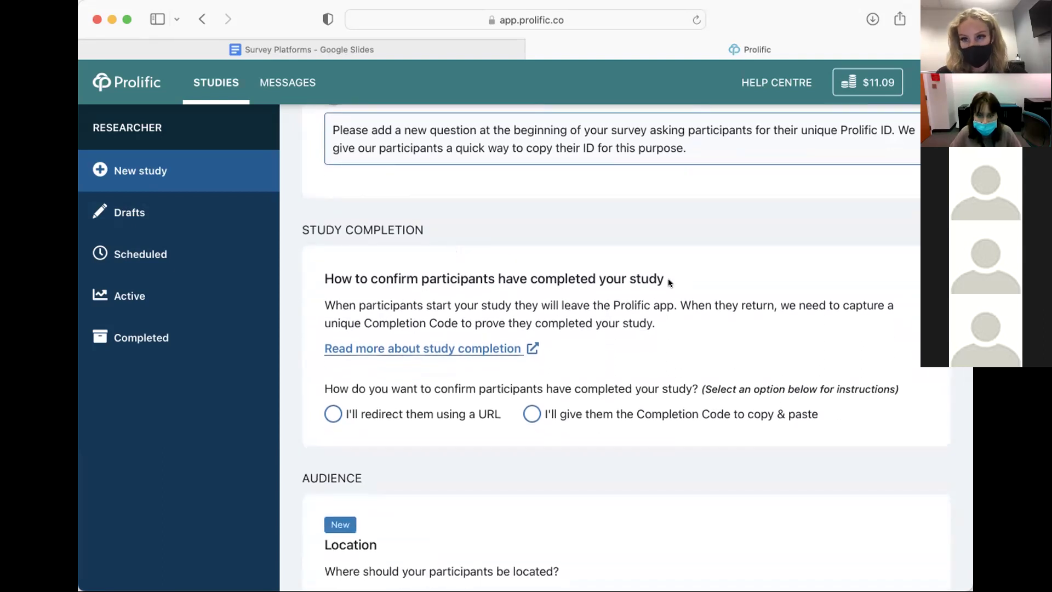
left_click(616, 415)
scroll(617, 414, "down", 3)
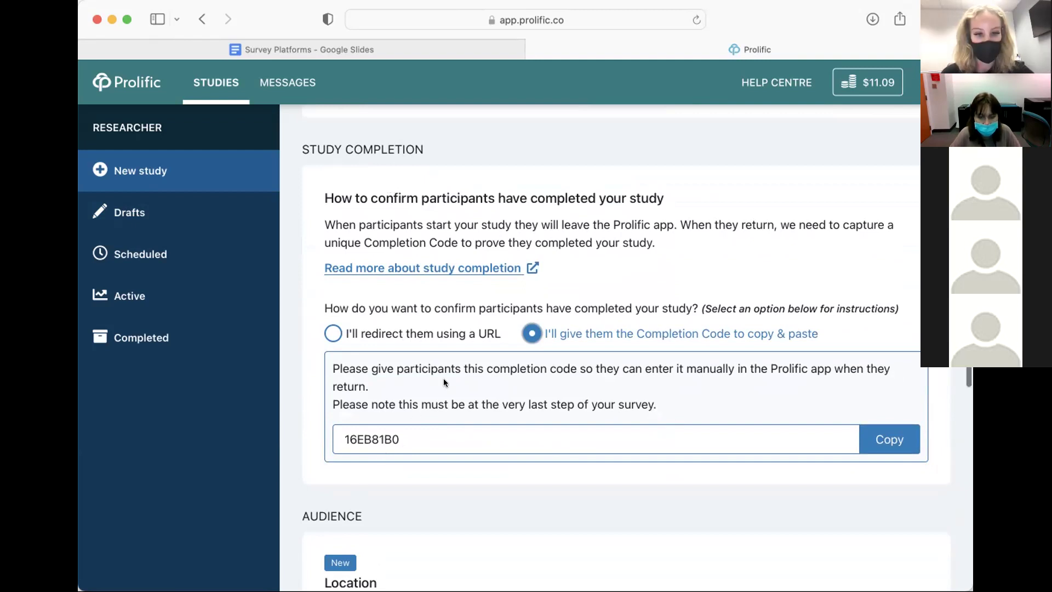
- Set the participants' location to USA in the audience section
scroll(444, 382, "down", 6)
scroll(444, 382, "down", 2)
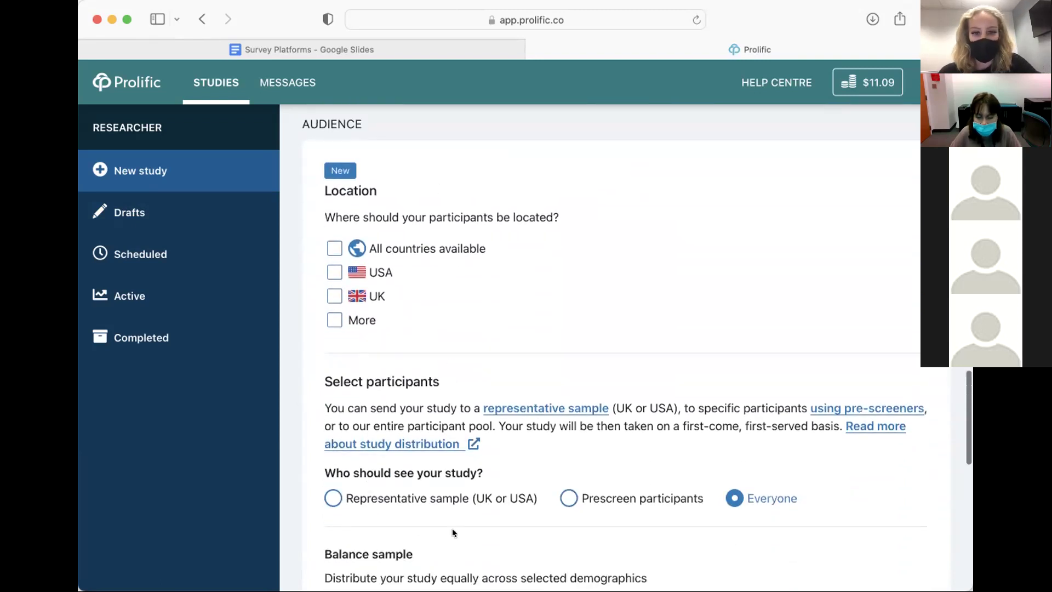
scroll(486, 436, "down", 4)
scroll(486, 437, "up", 3)
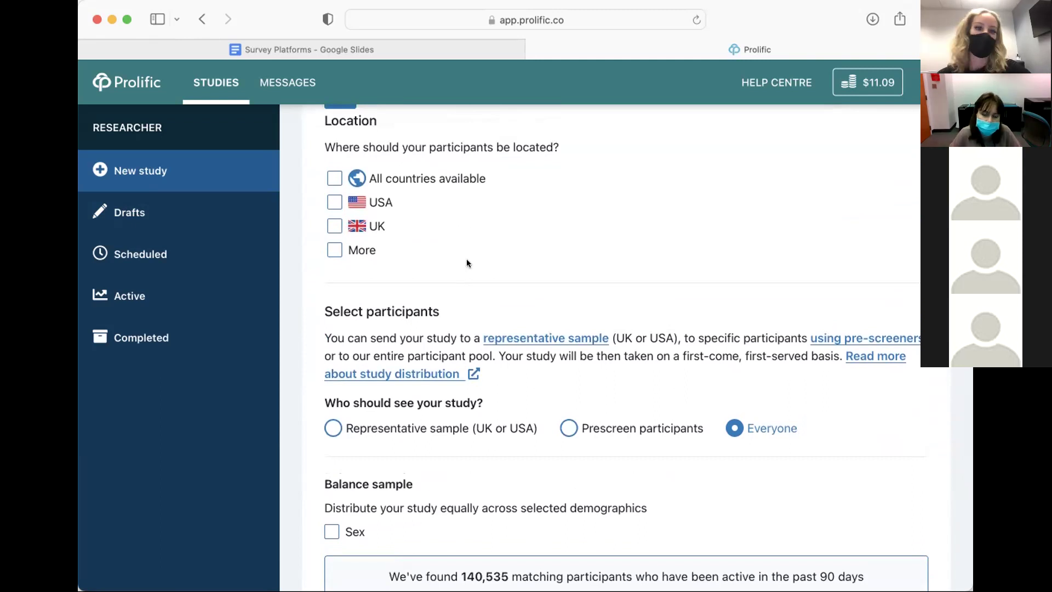
scroll(466, 258, "up", 1)
left_click(445, 242)
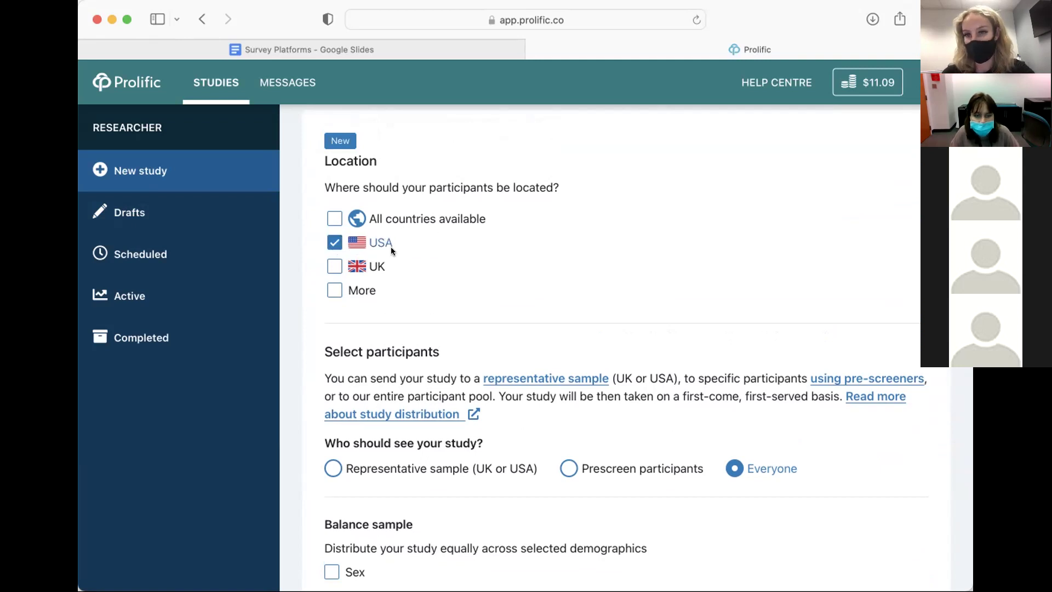
- Restrict who should see the study by choosing to prescreen participants
scroll(527, 383, "down", 5)
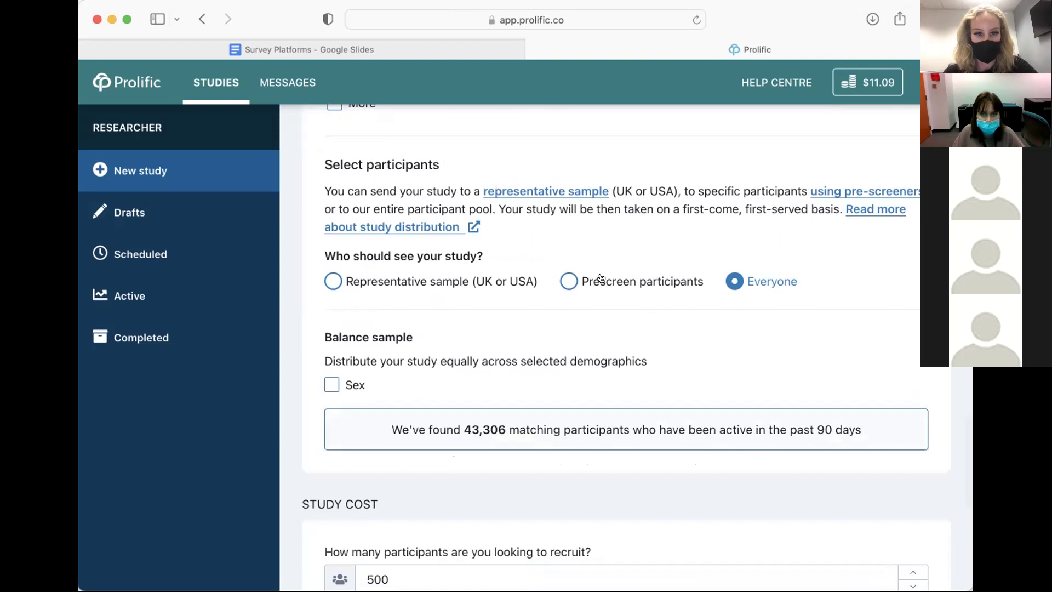
scroll(576, 277, "up", 2)
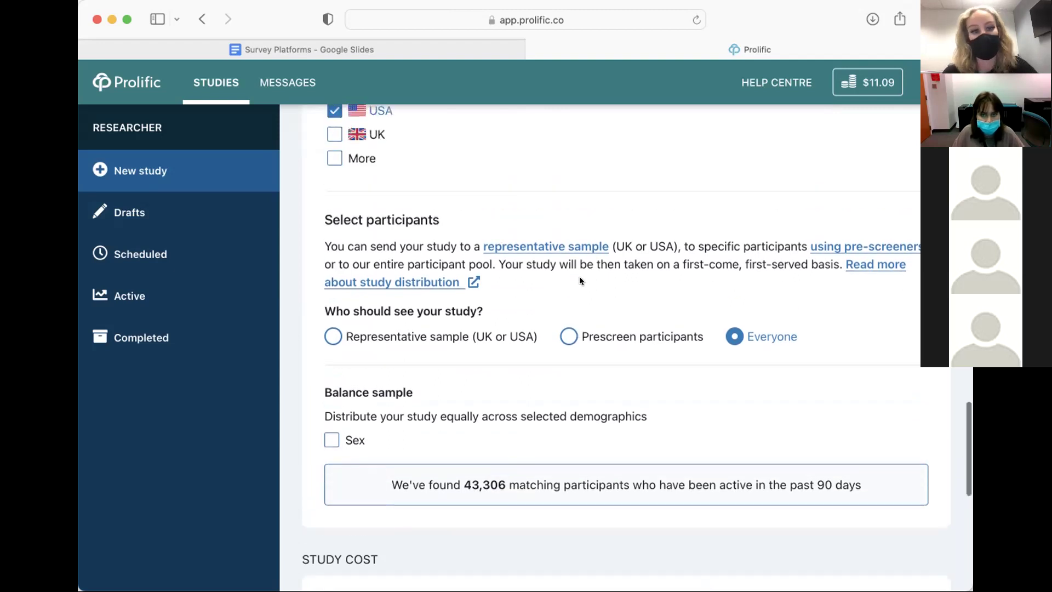
left_click(580, 336)
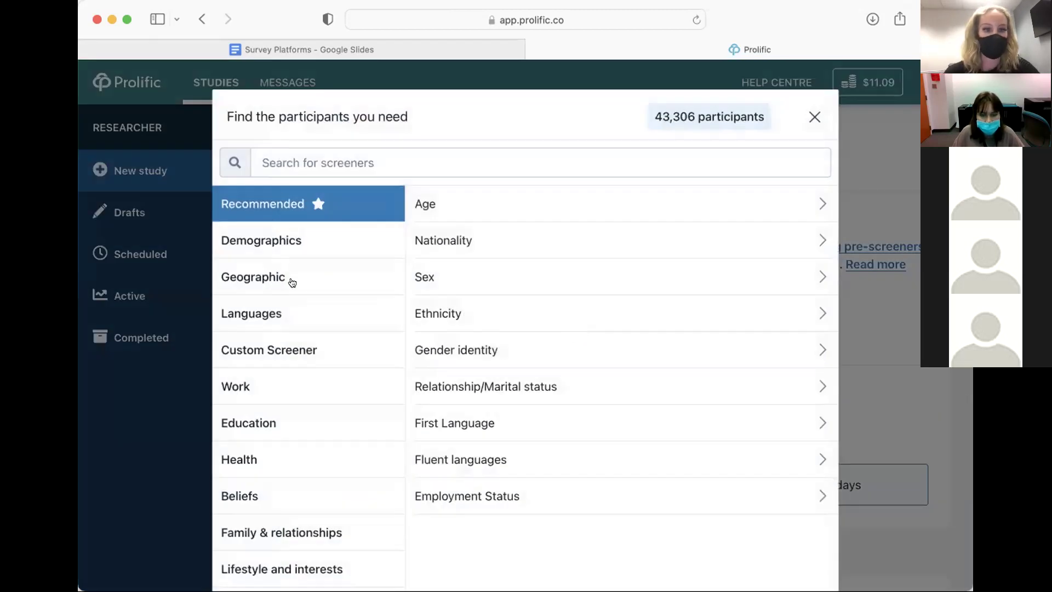
left_click(303, 284)
scroll(303, 284, "down", 2)
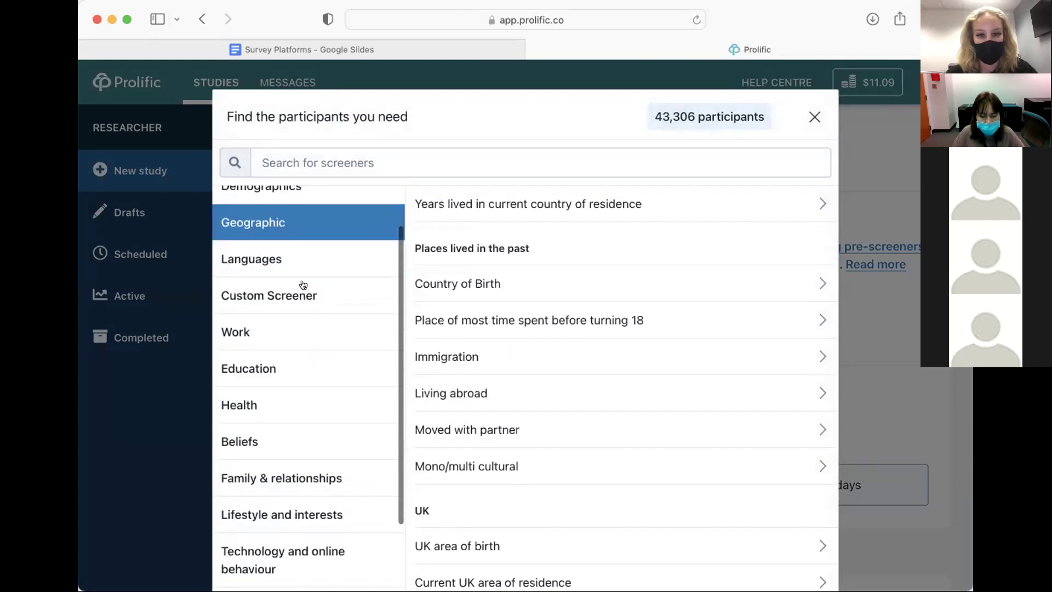
left_click(496, 390)
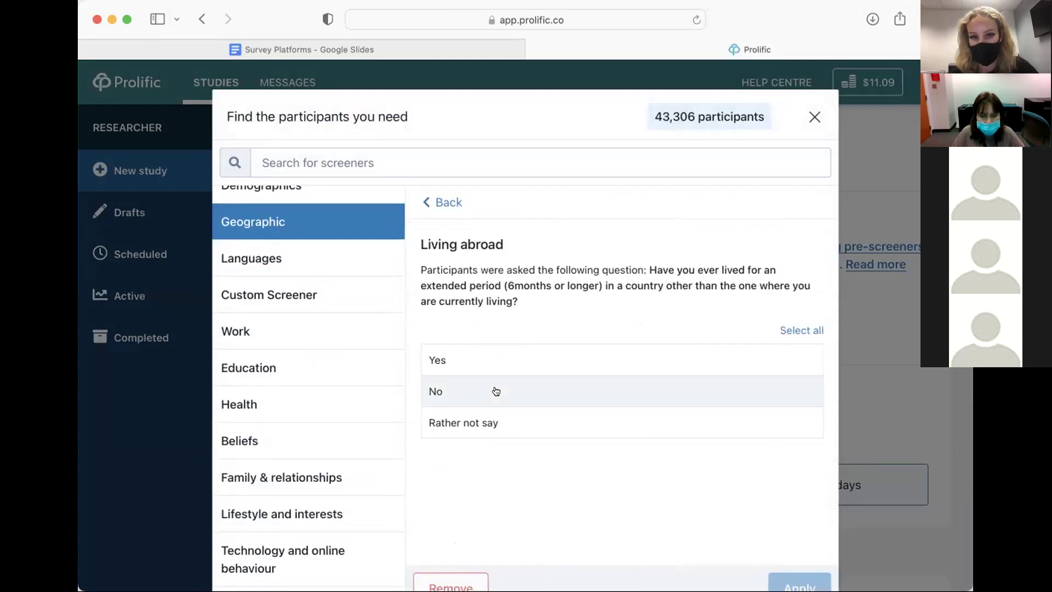
left_click(503, 351)
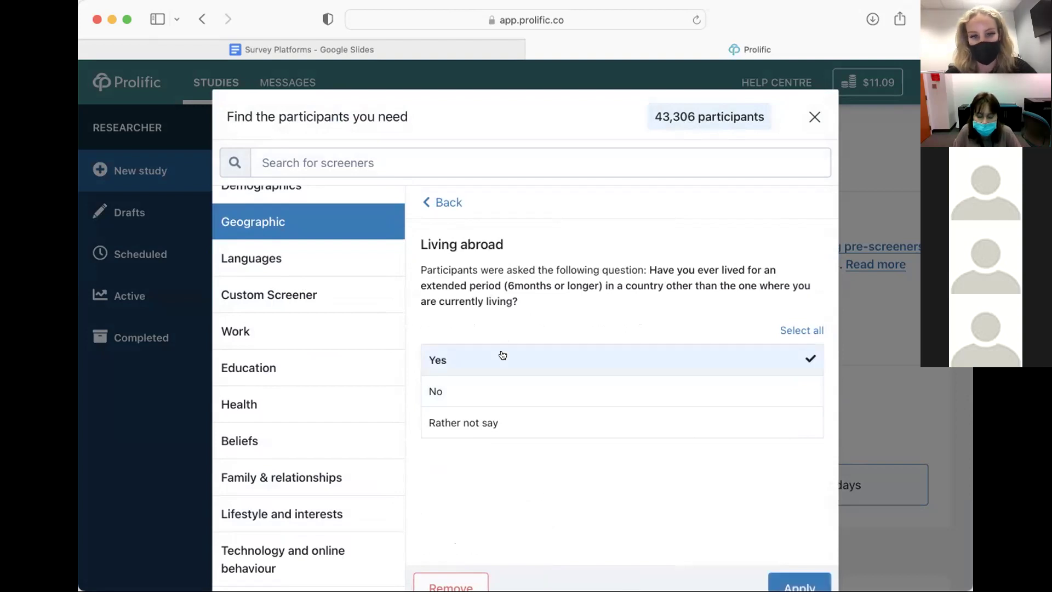
- Apply the health screener COVID-19 Vaccination with the answer "Yes (at least one dose)" and close the screener list
left_click(270, 394)
left_click(694, 414)
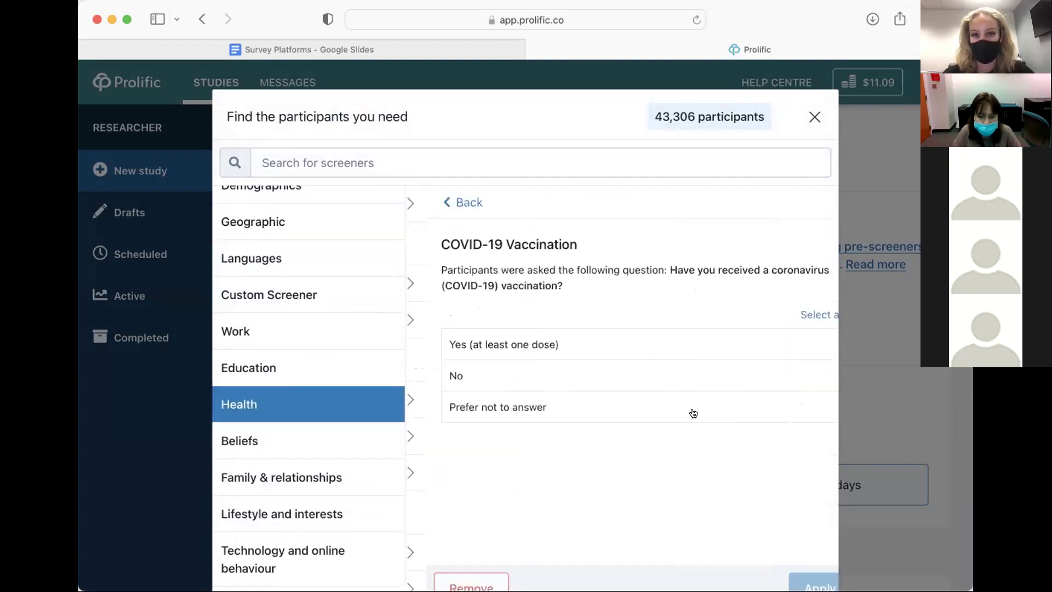
left_click(629, 348)
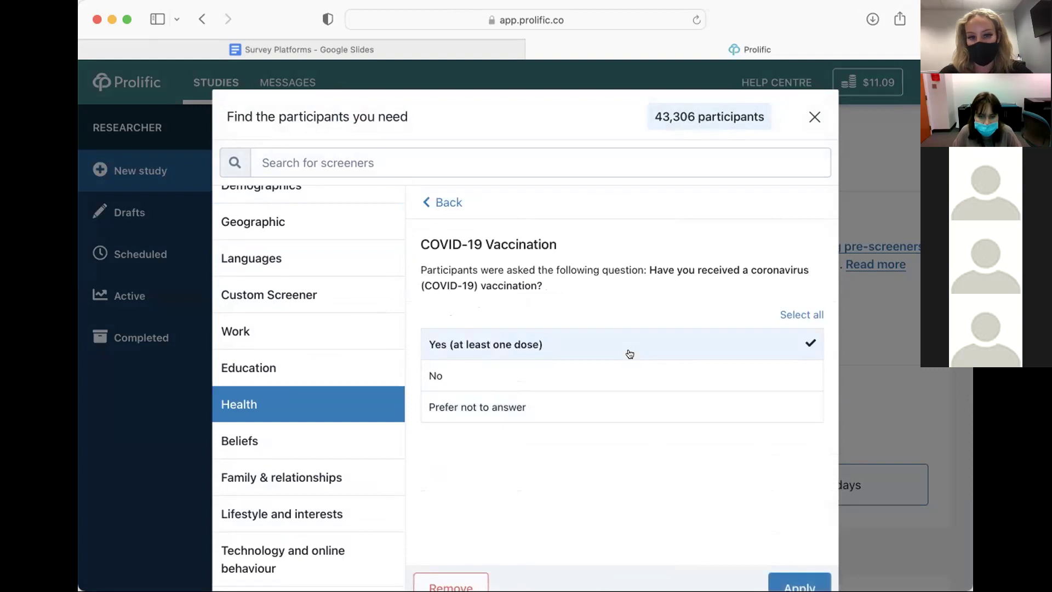
left_click(801, 572)
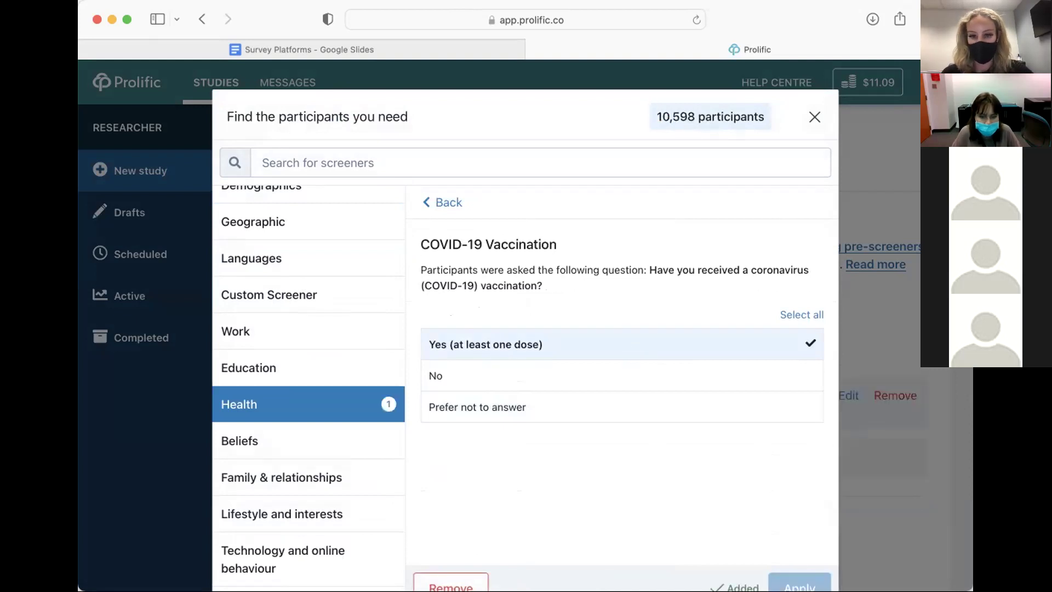
left_click(814, 117)
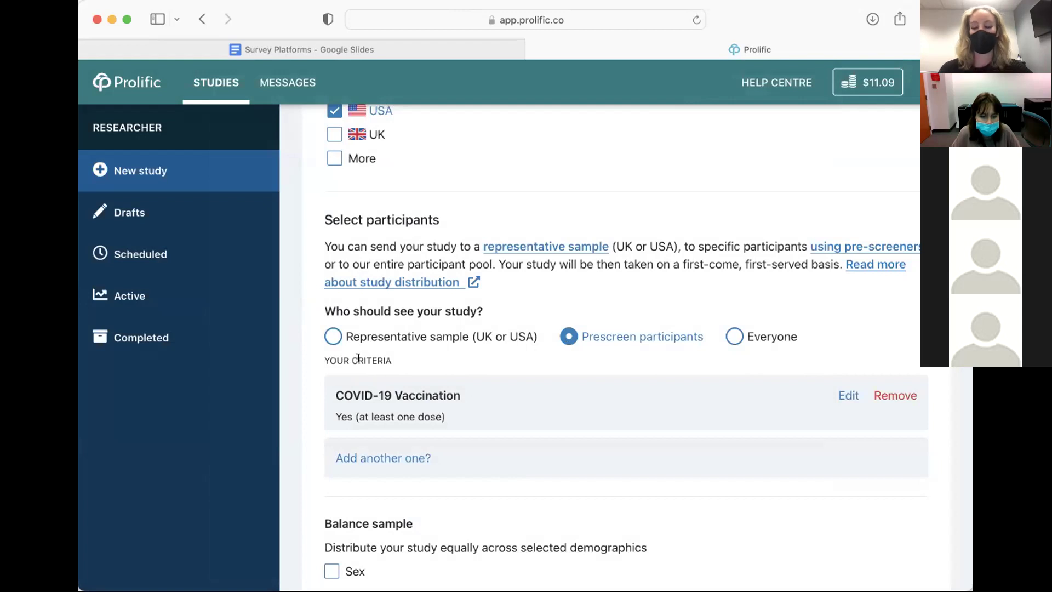
- Set the number of participants to recruit to 200 in the study cost section
scroll(470, 287, "up", 2)
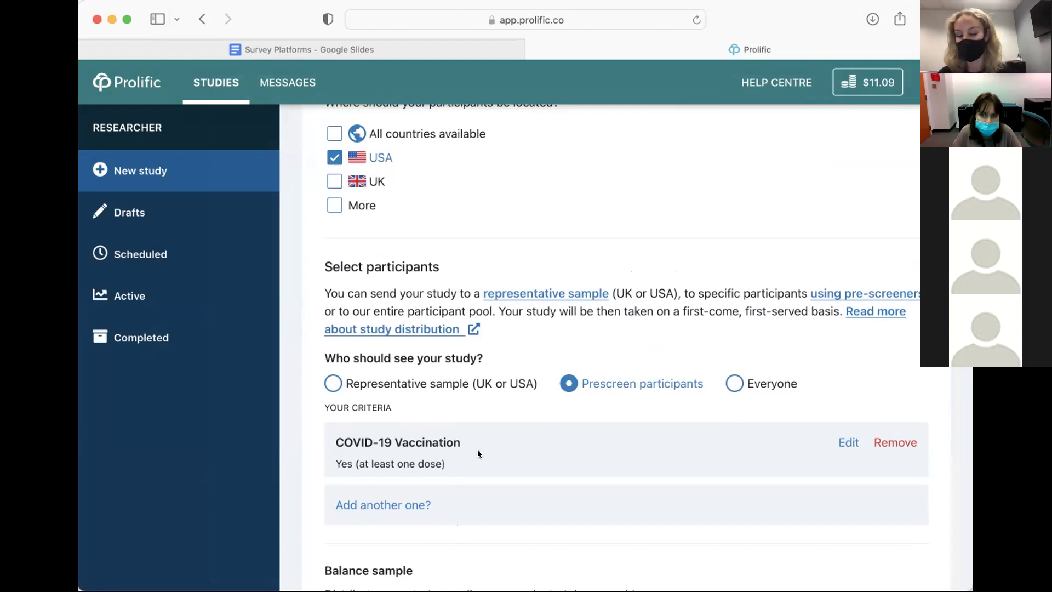
scroll(420, 230, "up", 3)
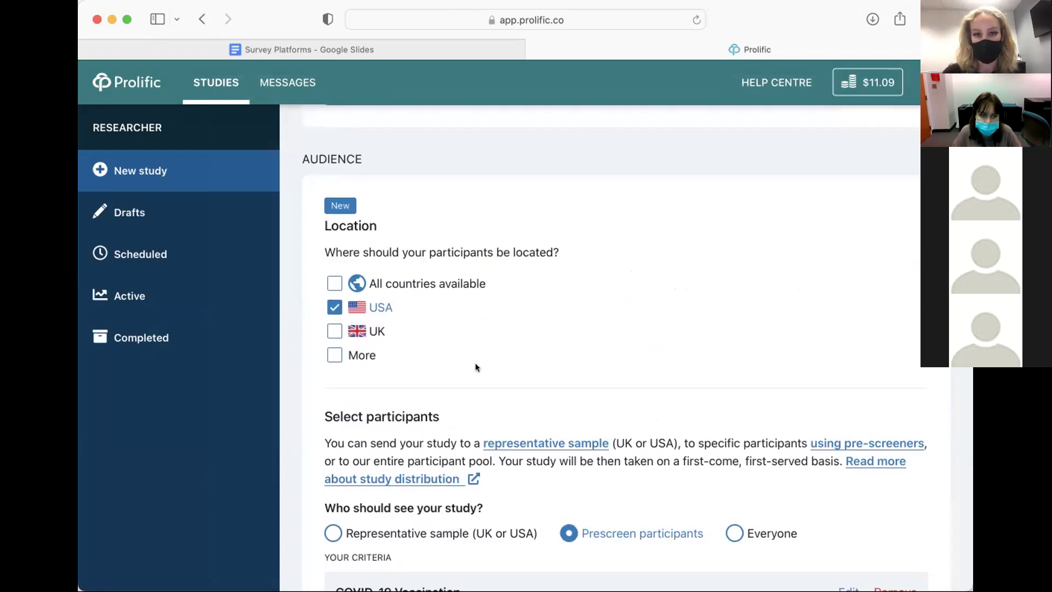
scroll(477, 367, "down", 6)
scroll(475, 363, "down", 4)
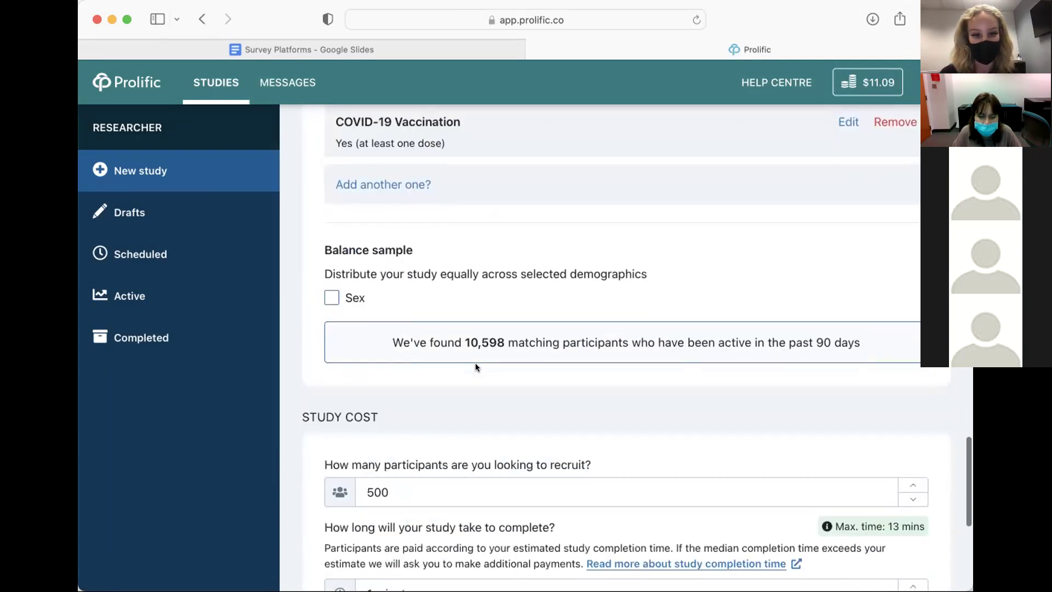
scroll(476, 362, "down", 5)
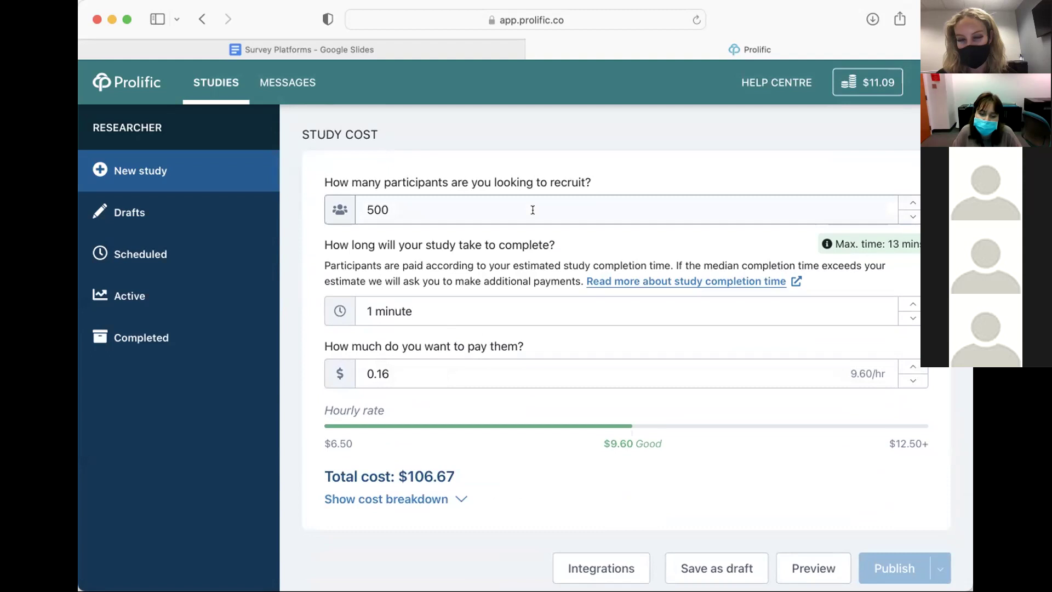
left_click(371, 209)
key("BackSpace")
type("2")
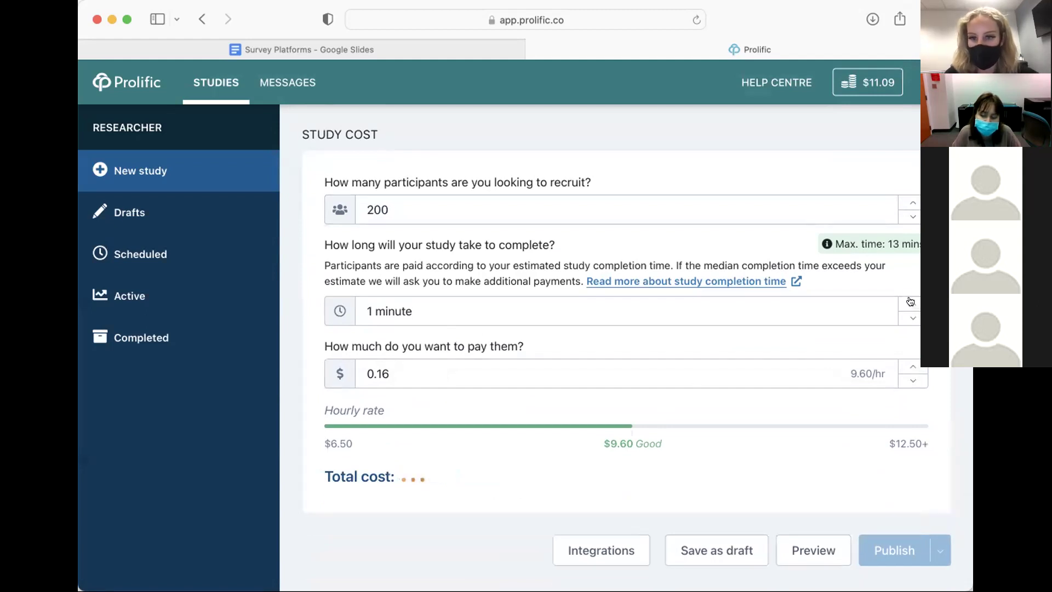
- Raise the estimated study completion time to 10 minutes
left_click(908, 302)
left_click(908, 303)
left_click(908, 303)
left_click(909, 303)
left_click(908, 303)
left_click(908, 302)
left_click(909, 302)
left_click(908, 303)
left_click(908, 303)
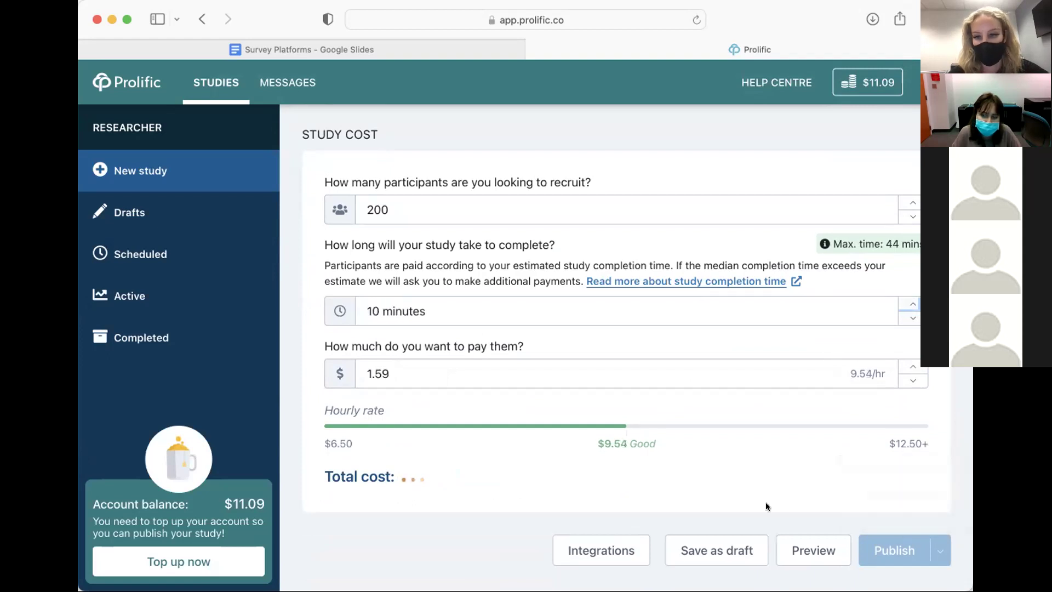
- Examine the maximum study time and the total cost of the study
mouse_move(886, 245)
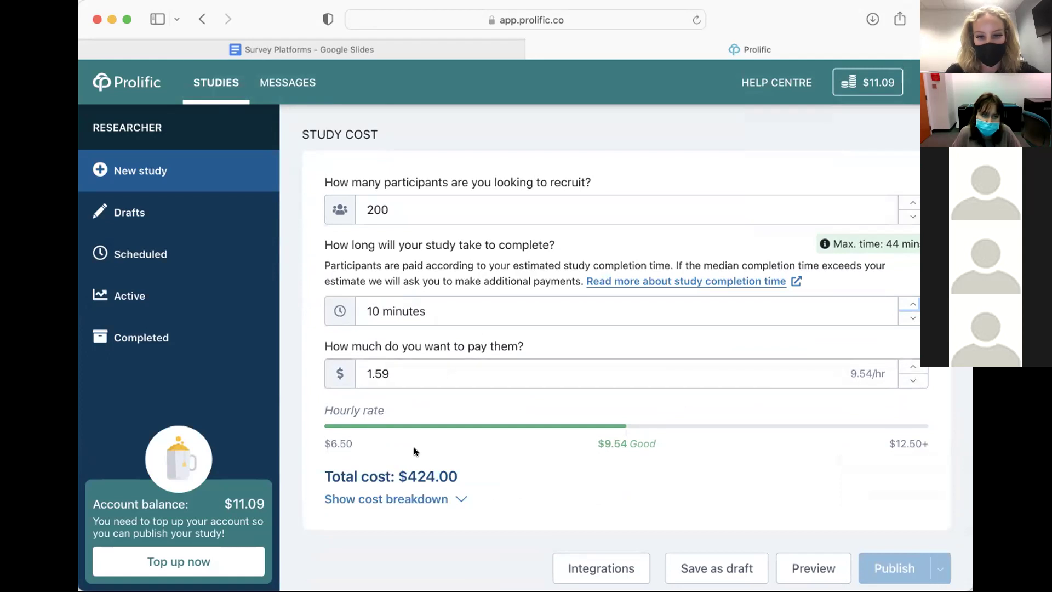
scroll(762, 375, "down", 2)
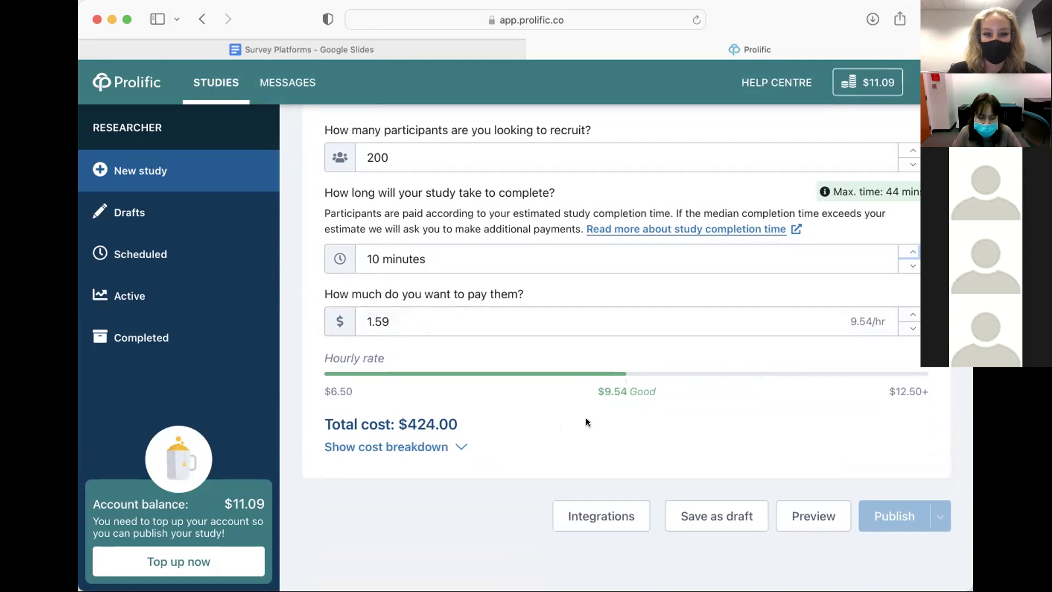
left_click_drag(463, 422, 405, 423)
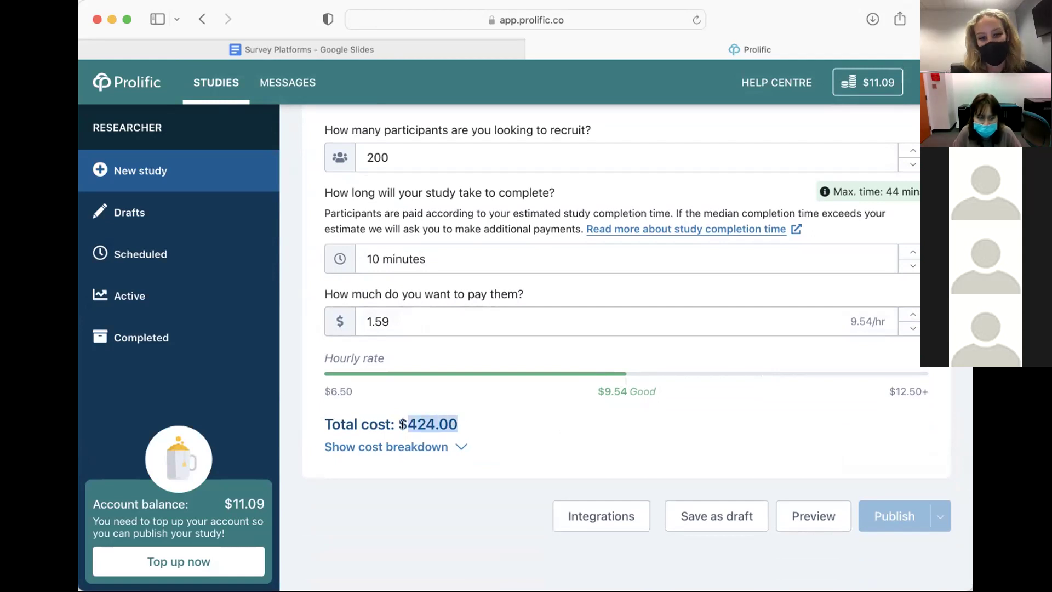
- Set the estimated study completion time to 11 minutes
left_click(901, 328)
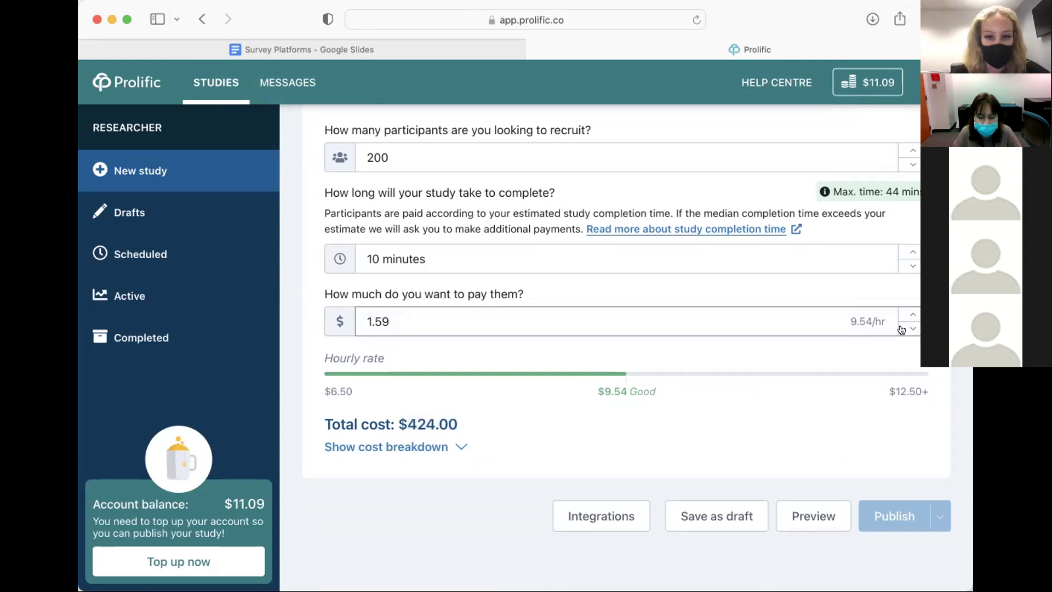
left_click(901, 330)
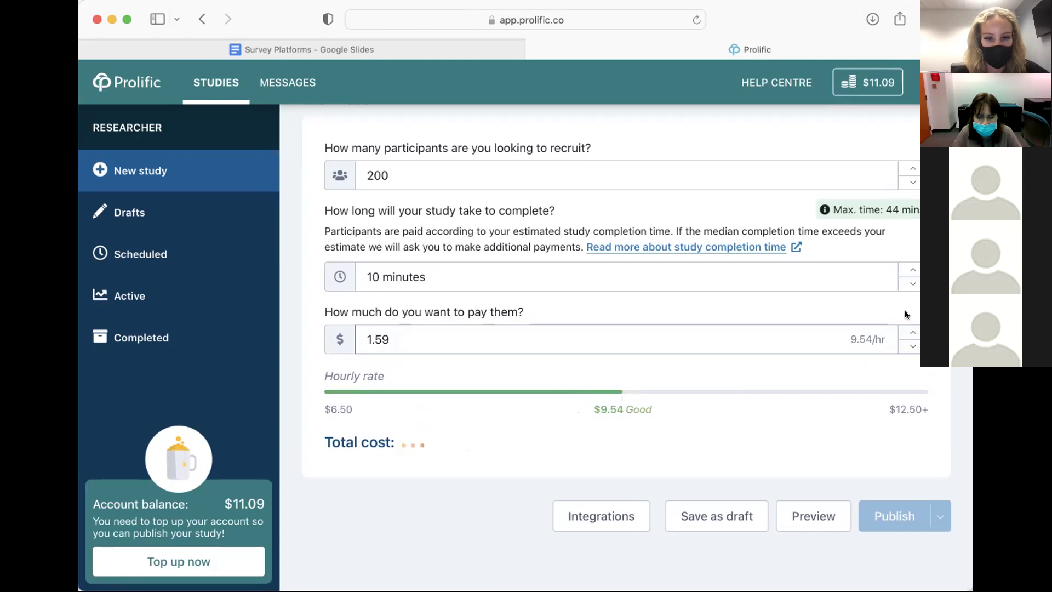
left_click(903, 267)
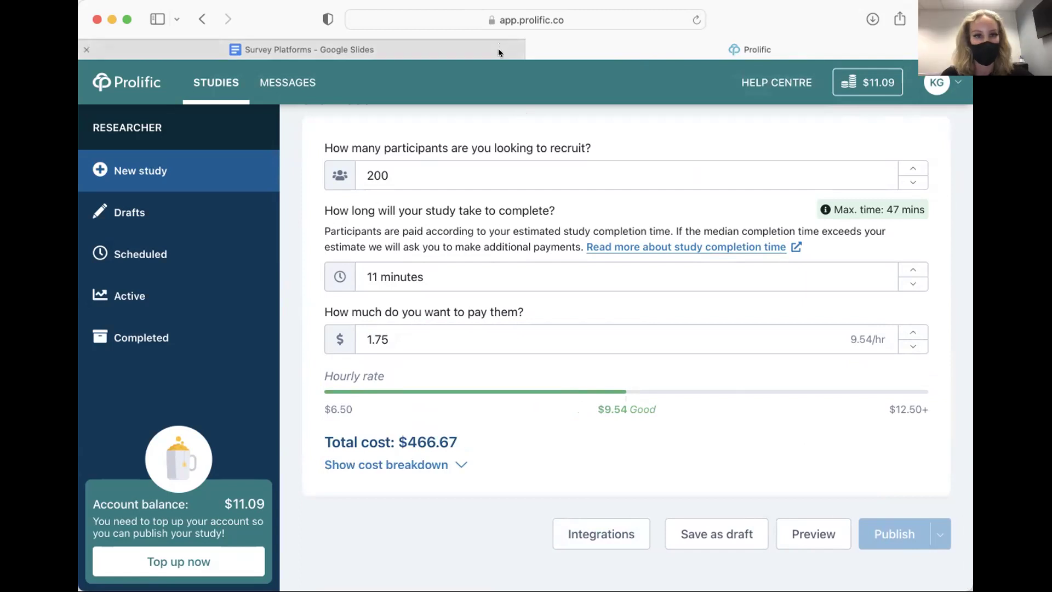
- Switch to the Survey Platforms presentation in Google Slides and show slide 30, "Prolific requirements"
left_click(452, 50)
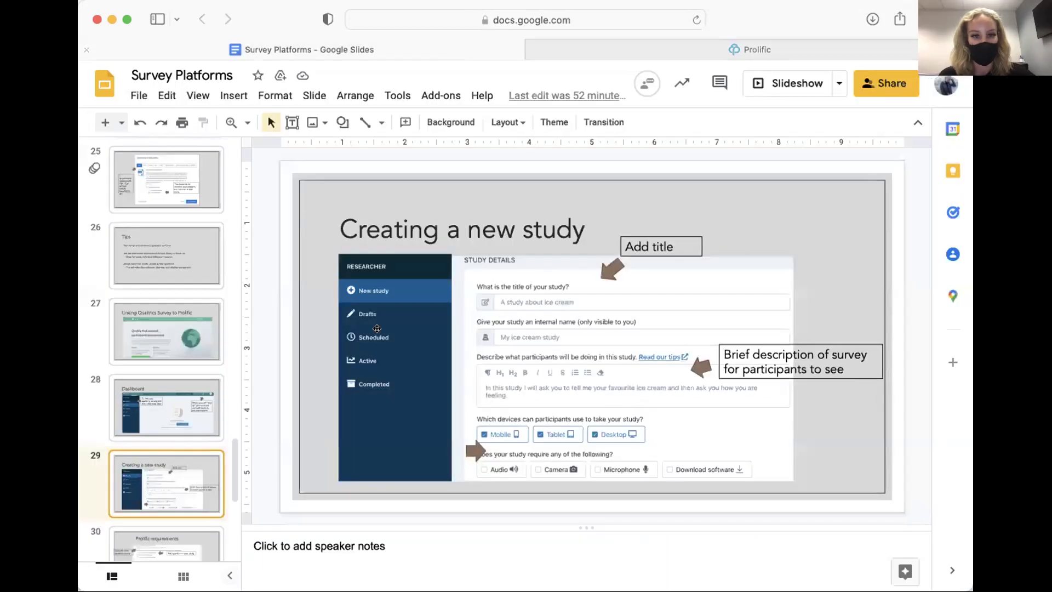
scroll(170, 450, "down", 3)
left_click(169, 451)
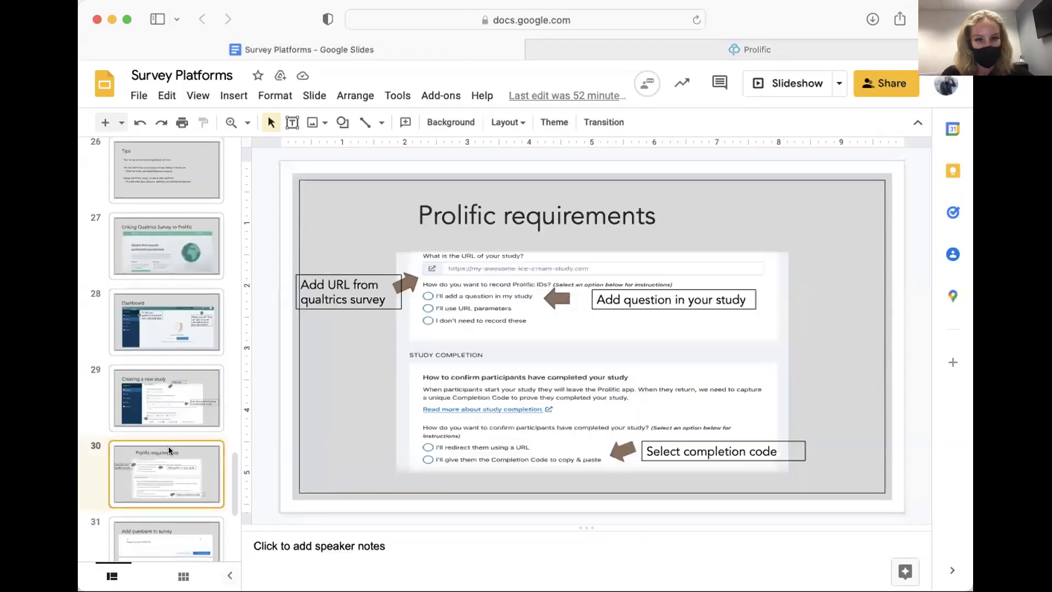
- Start the slideshow at the "Prolific requirements" slide, preview the "Add questions to survey" slide, and return to the requirements
left_click(789, 83)
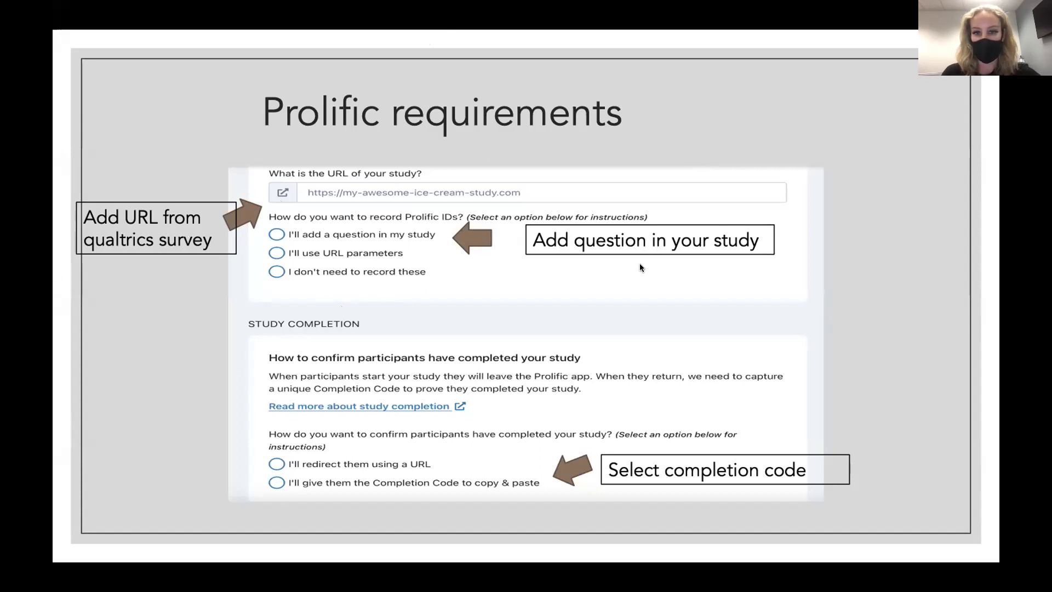
left_click(369, 229)
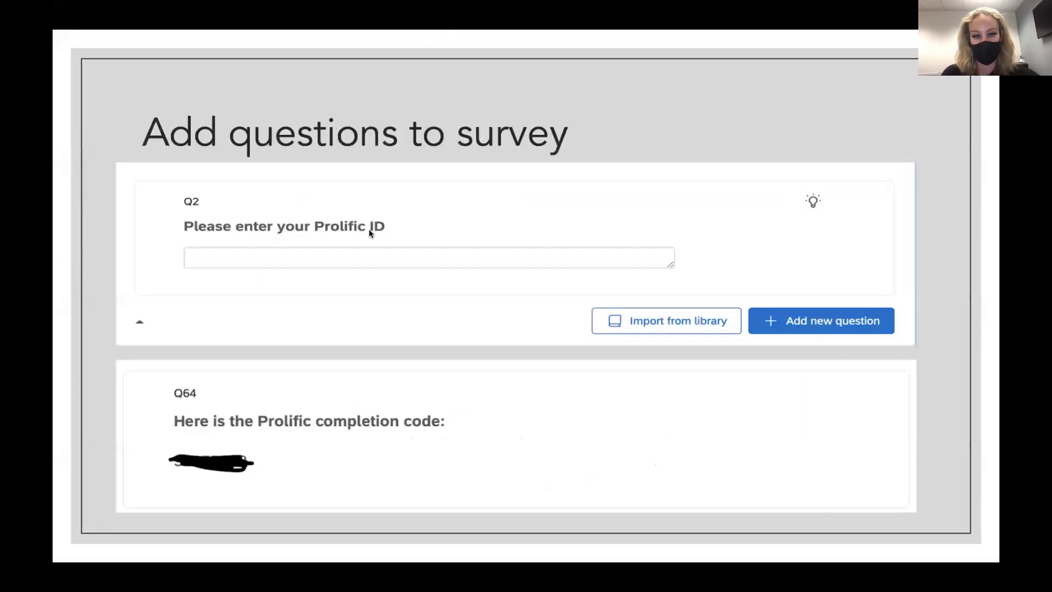
key("Left")
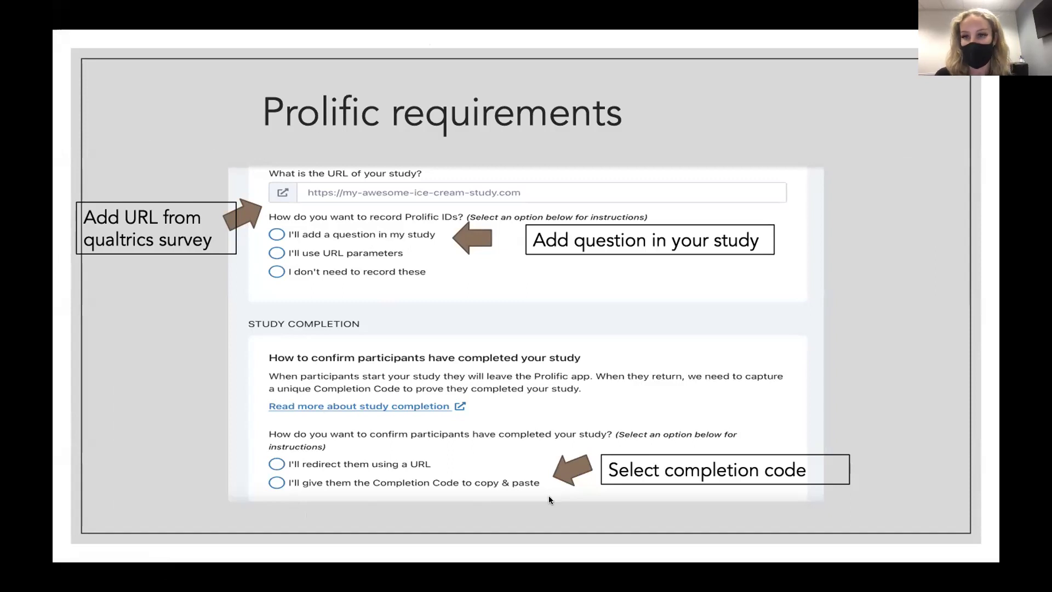
- Advance the slideshow through "Add questions to survey" and "How to top up accounts" to the "Completed Surveys" slide
key("Right")
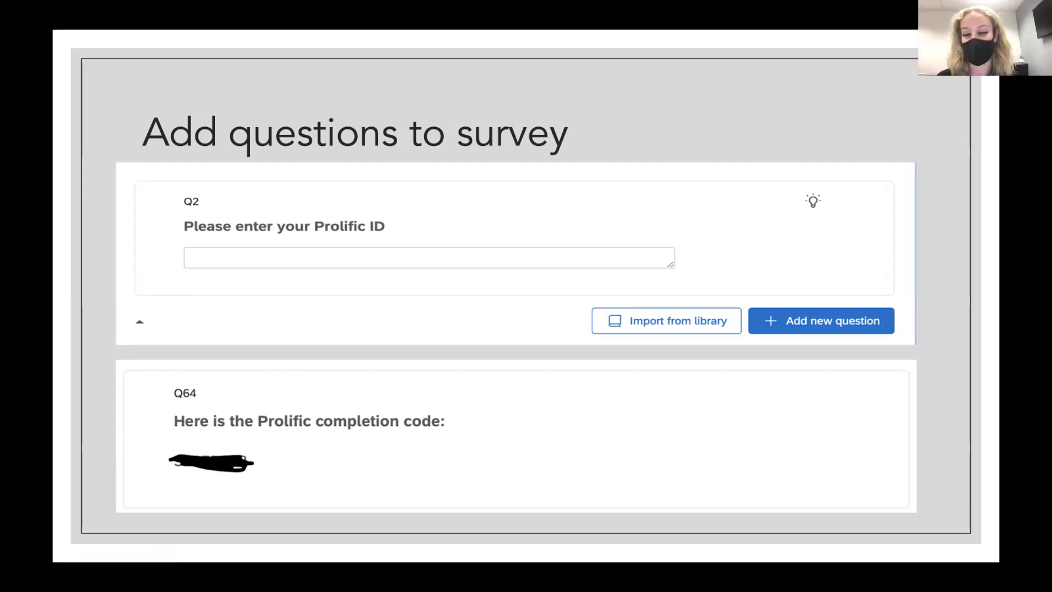
key("Right")
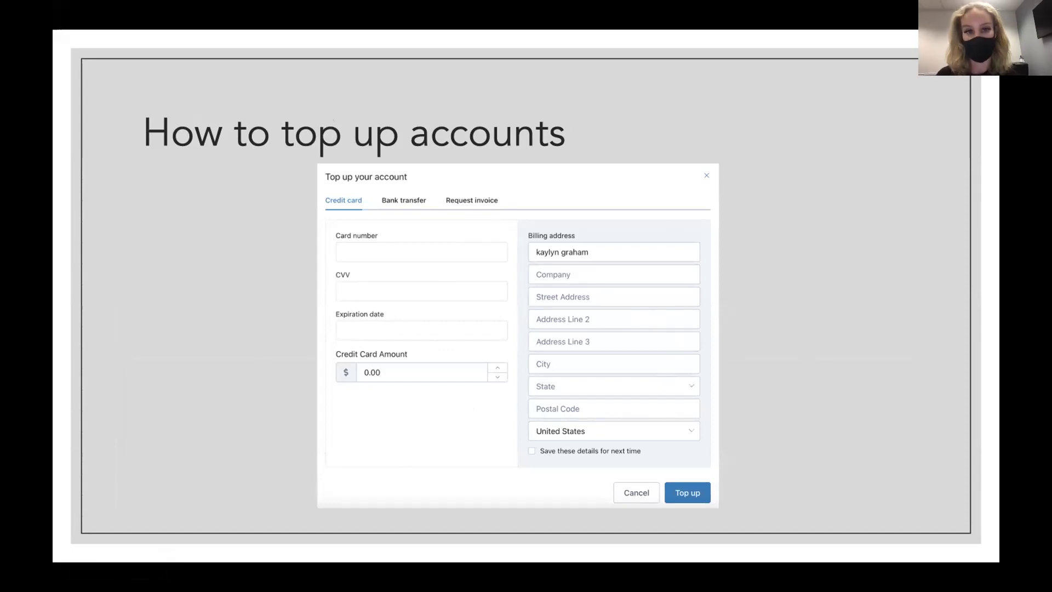
key("Right")
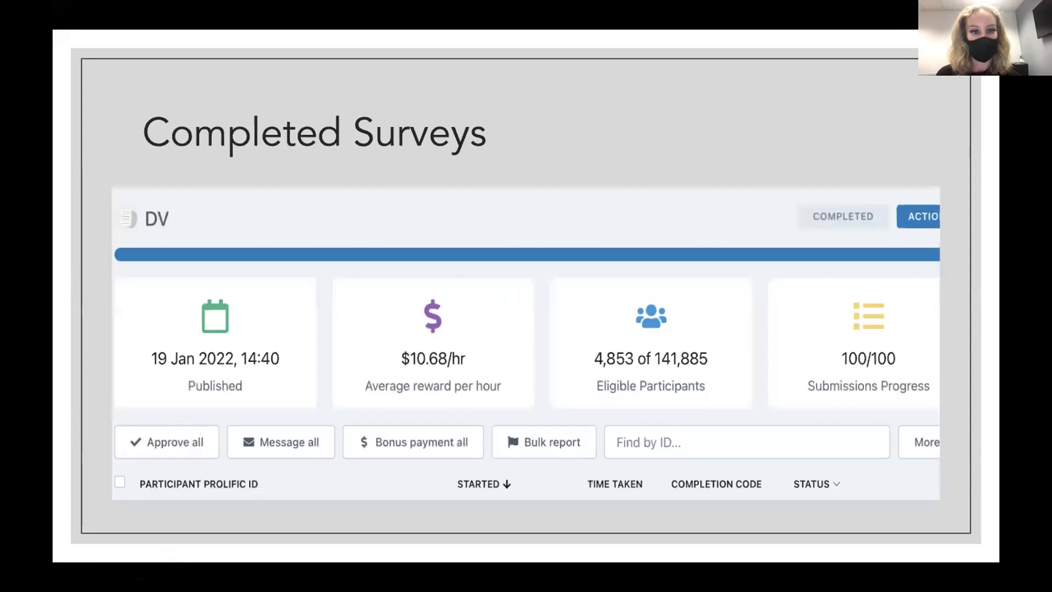